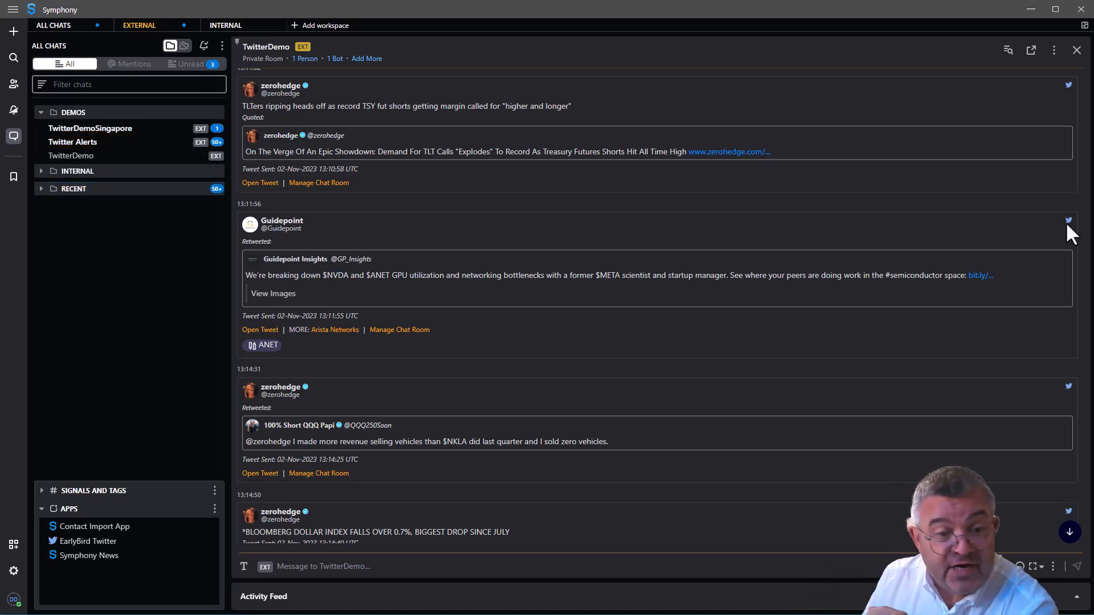
Review the past references to the ANET cashtag from the Guidepoint tweet, previewing the images of one tweet, and close the overview.
mouse_move(262, 350)
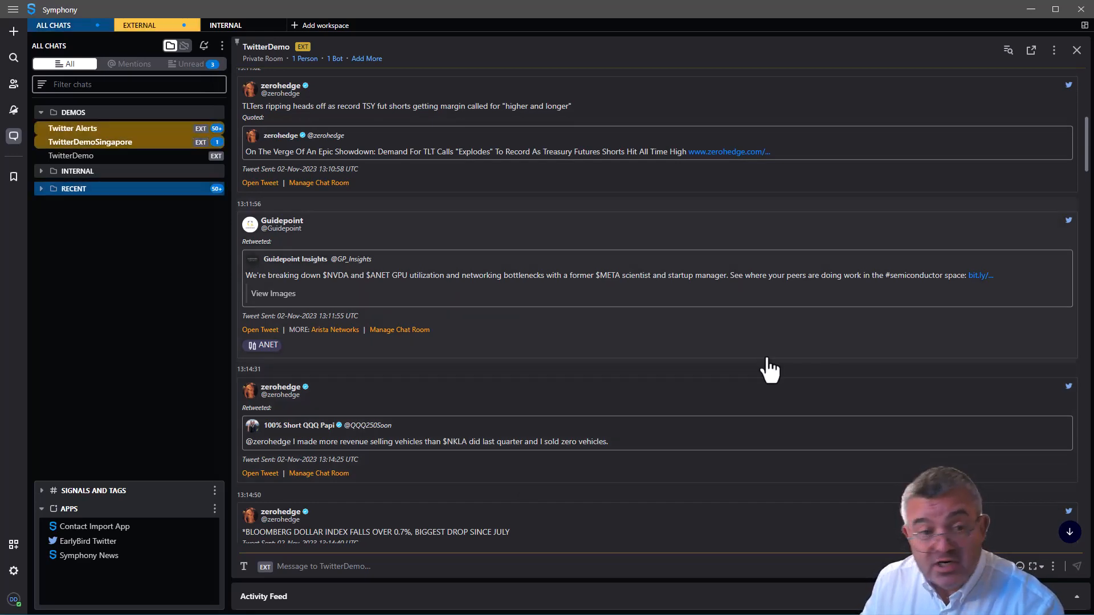
click(265, 346)
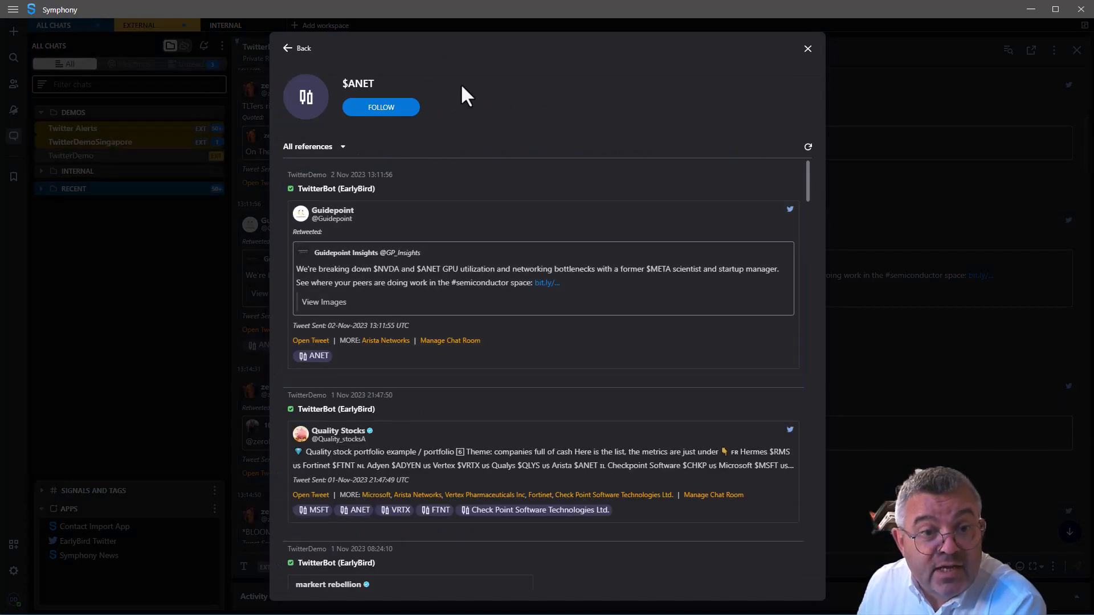
scroll(557, 276, down, 4)
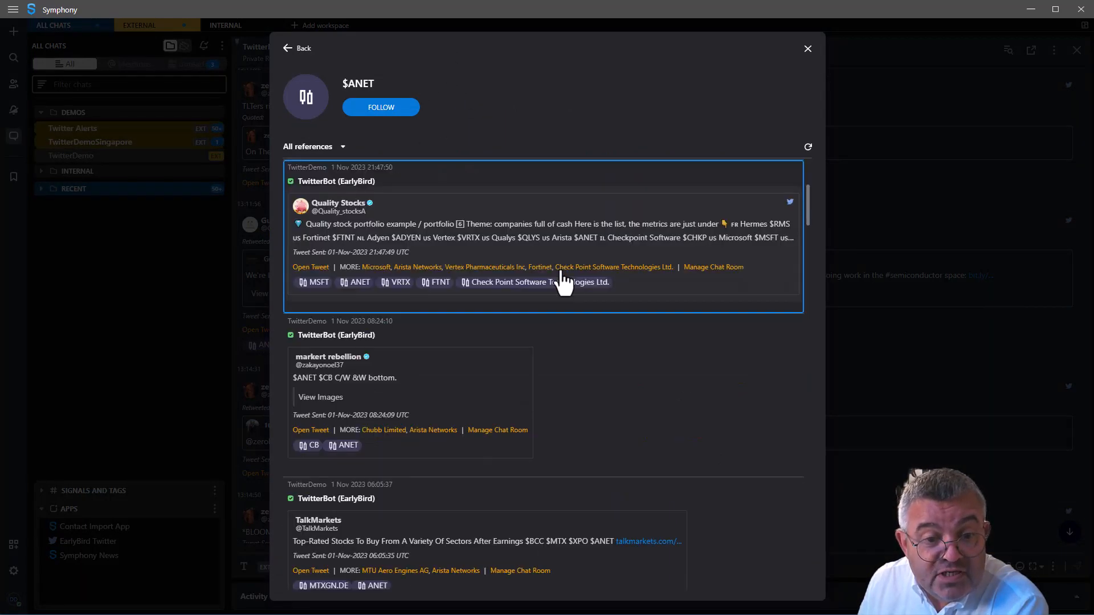
scroll(618, 344, down, 8)
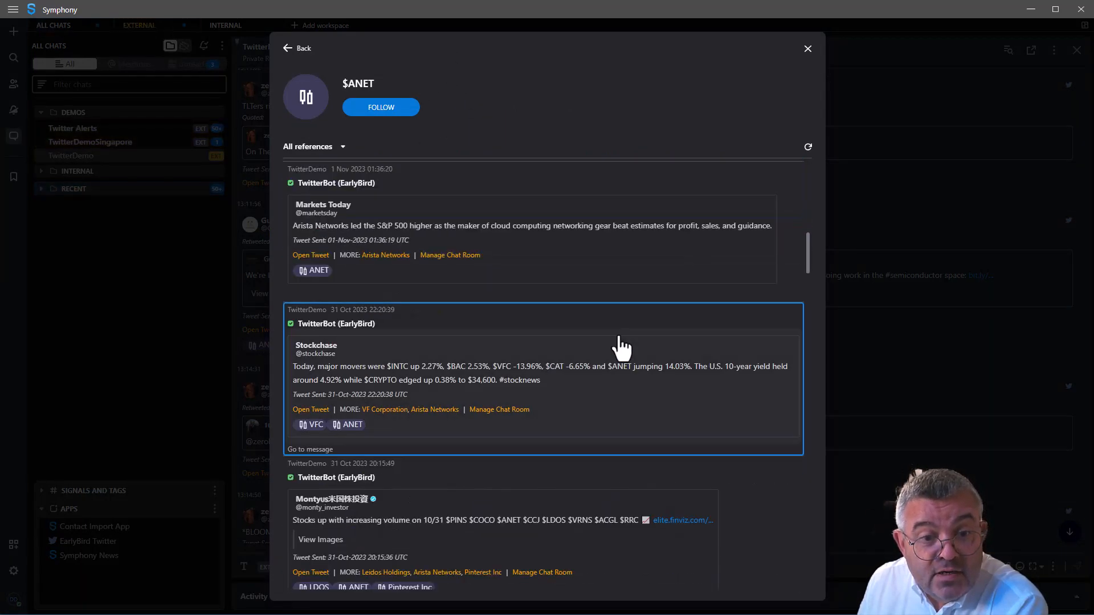
scroll(415, 393, down, 4)
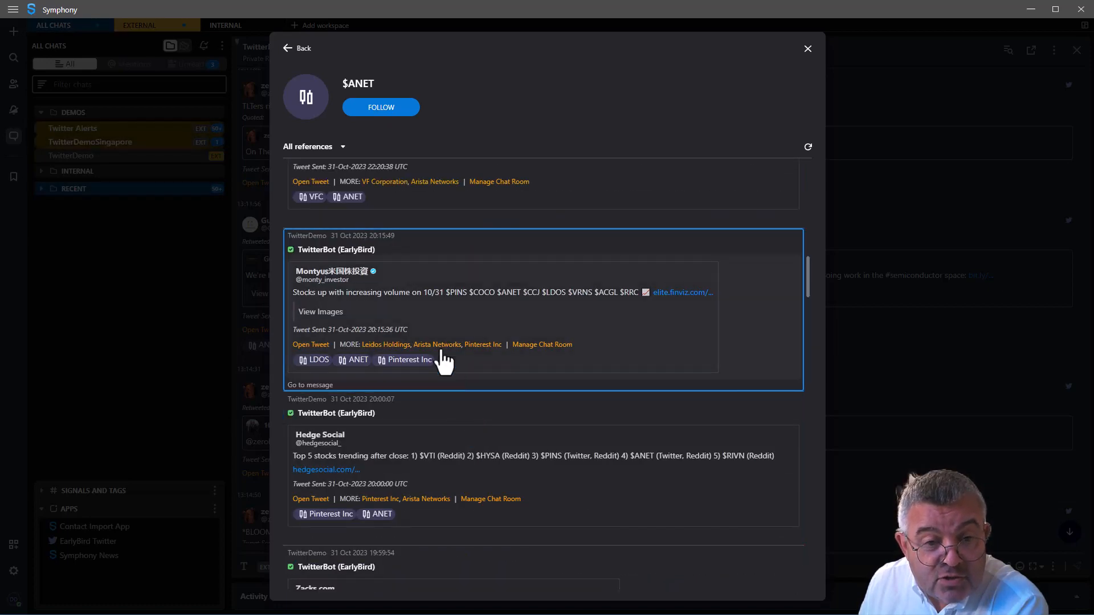
click(414, 319)
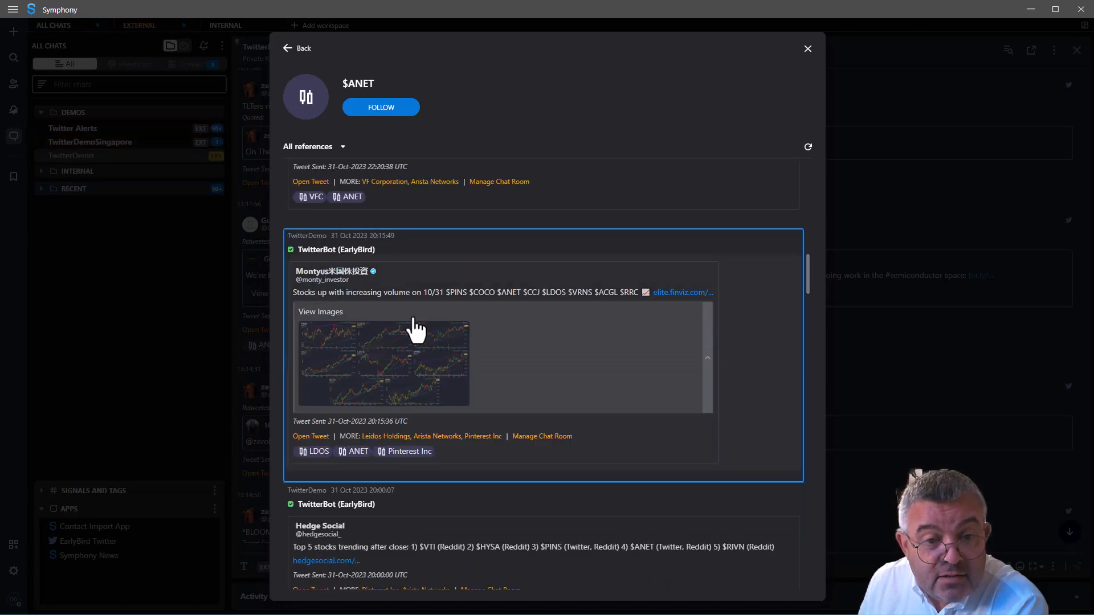
click(535, 323)
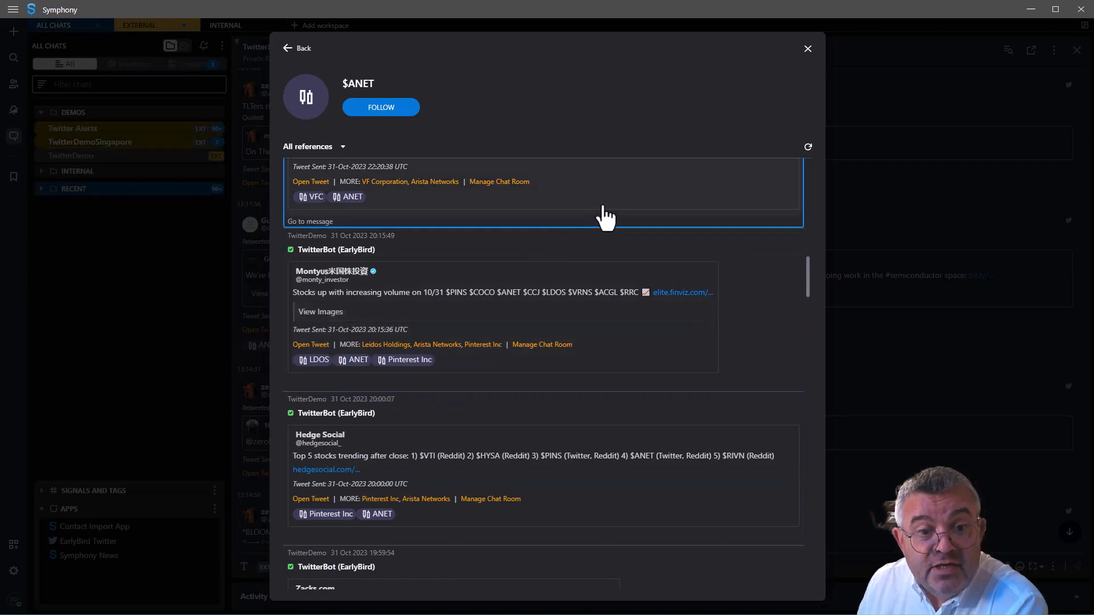
scroll(600, 217, down, 4)
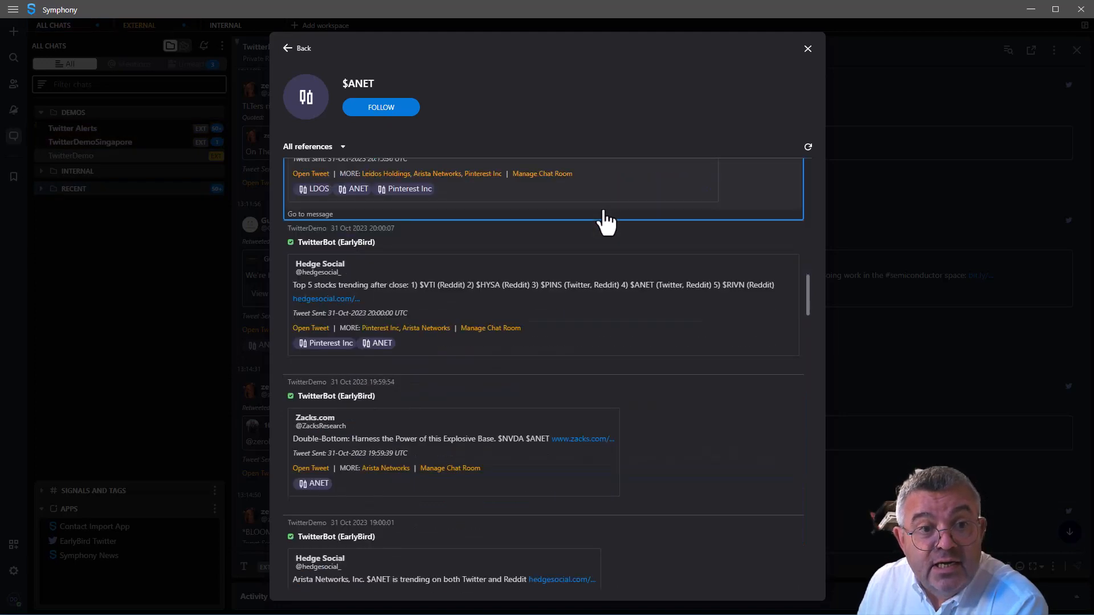
click(808, 49)
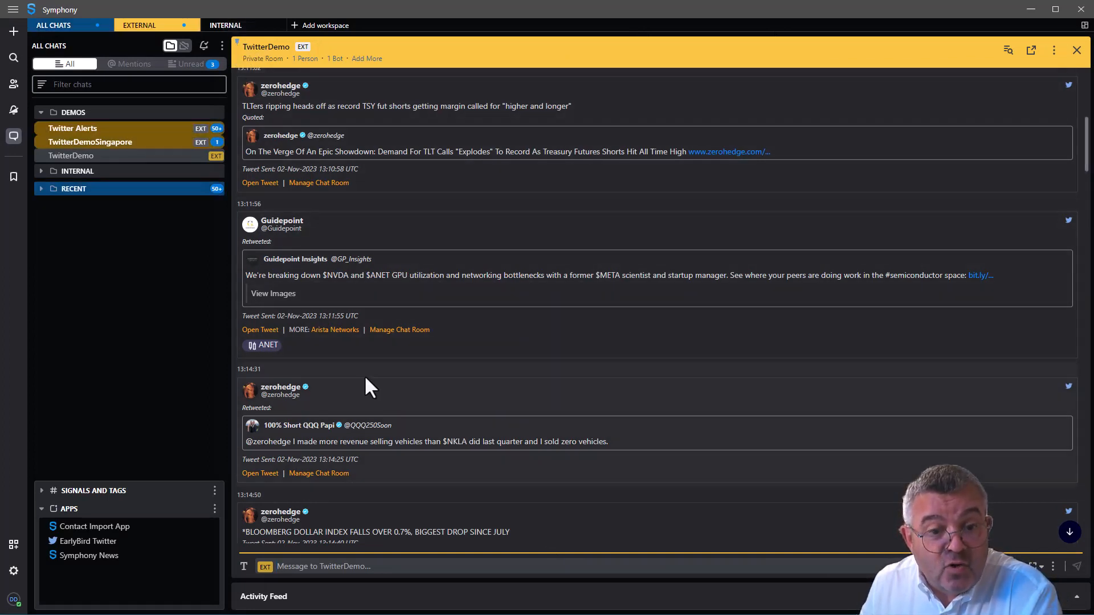
Open chat room management for TwitterDemo from the Guidepoint tweet and remove the zerohedge account from the room's Twitter accounts.
click(403, 333)
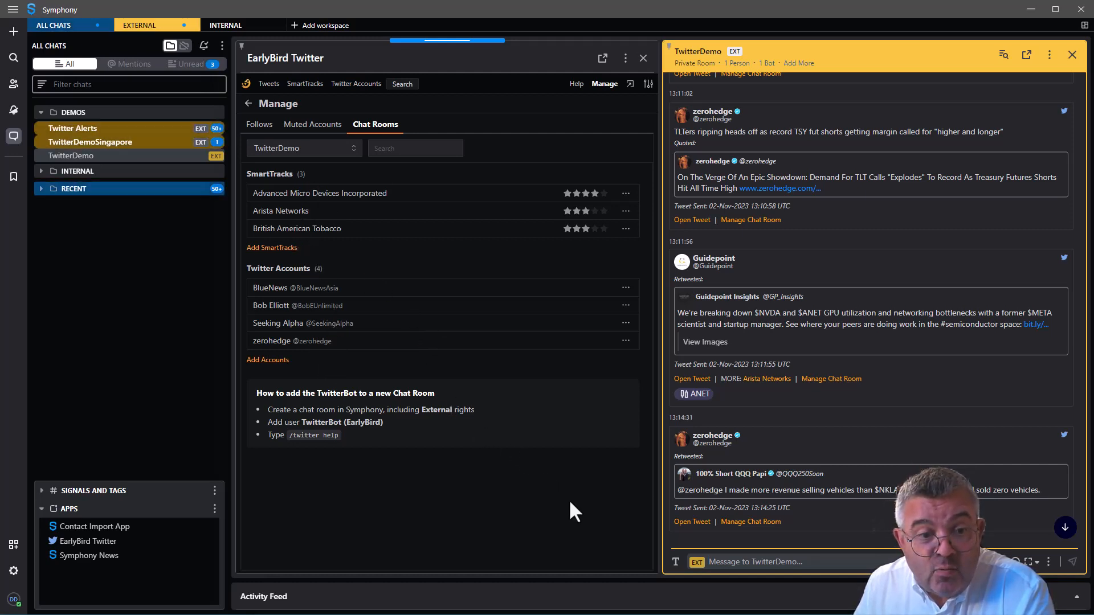
scroll(892, 356, down, 15)
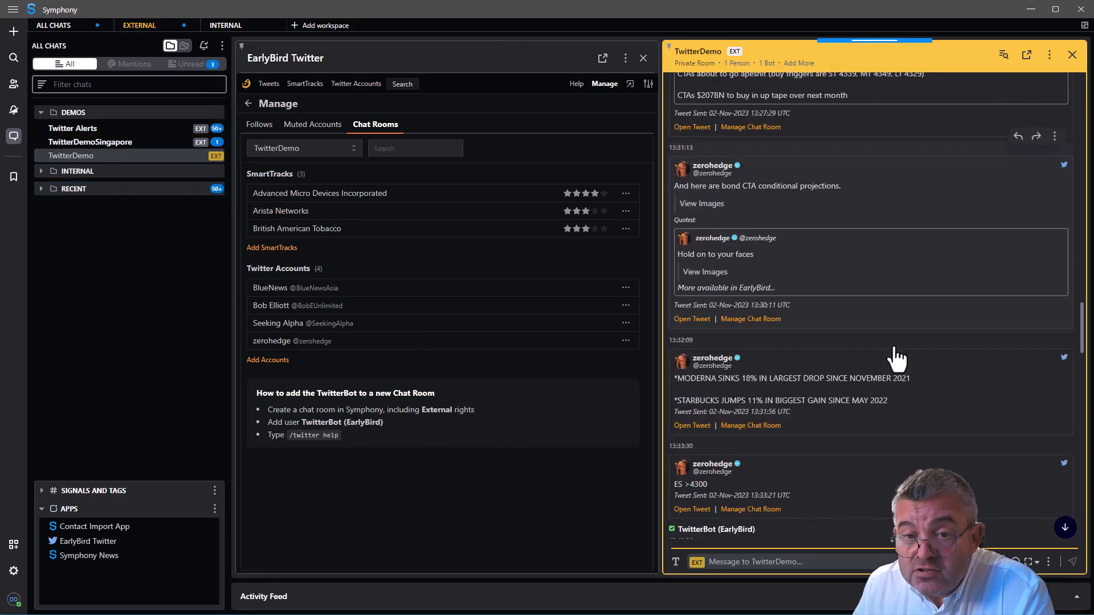
scroll(894, 357, down, 10)
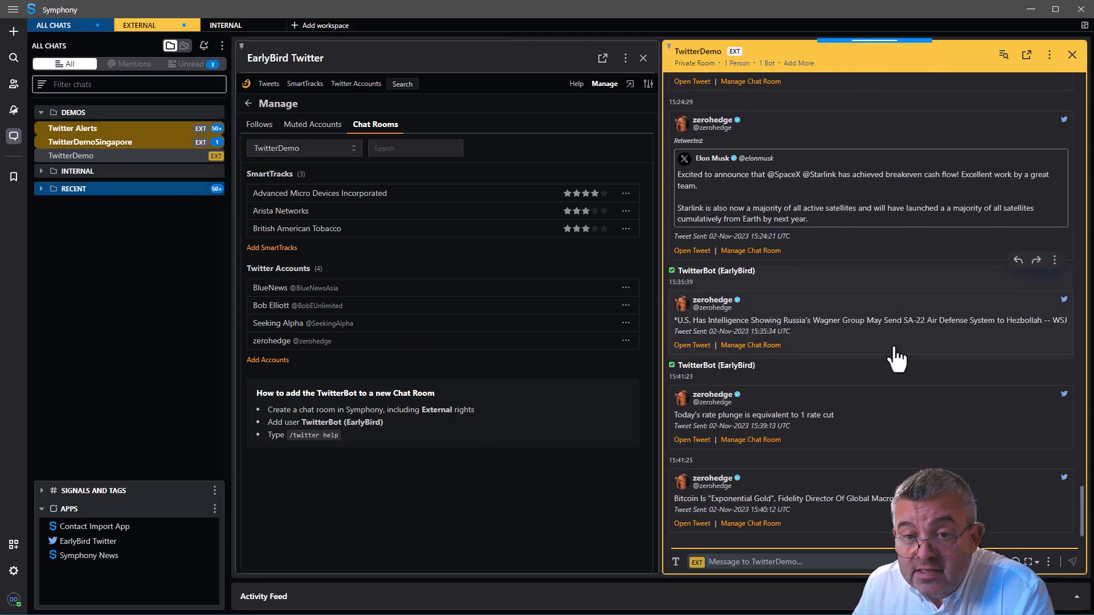
click(626, 340)
click(598, 366)
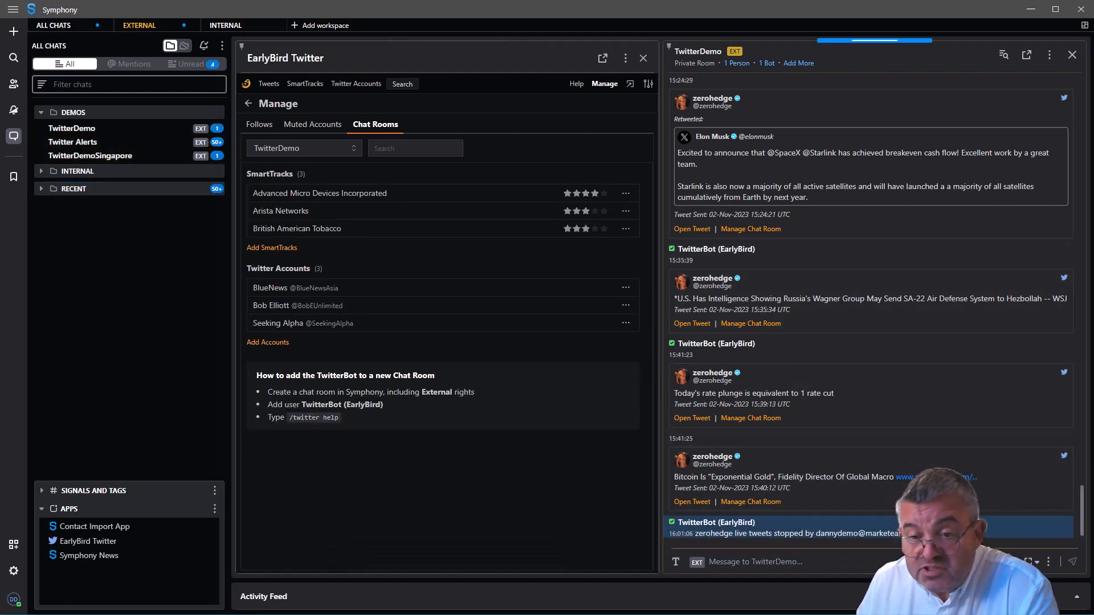
Find Airtel Africa PLC among the equities in the EarlyBird SmartTracks collection and add it to the TwitterDemo chat room.
click(305, 87)
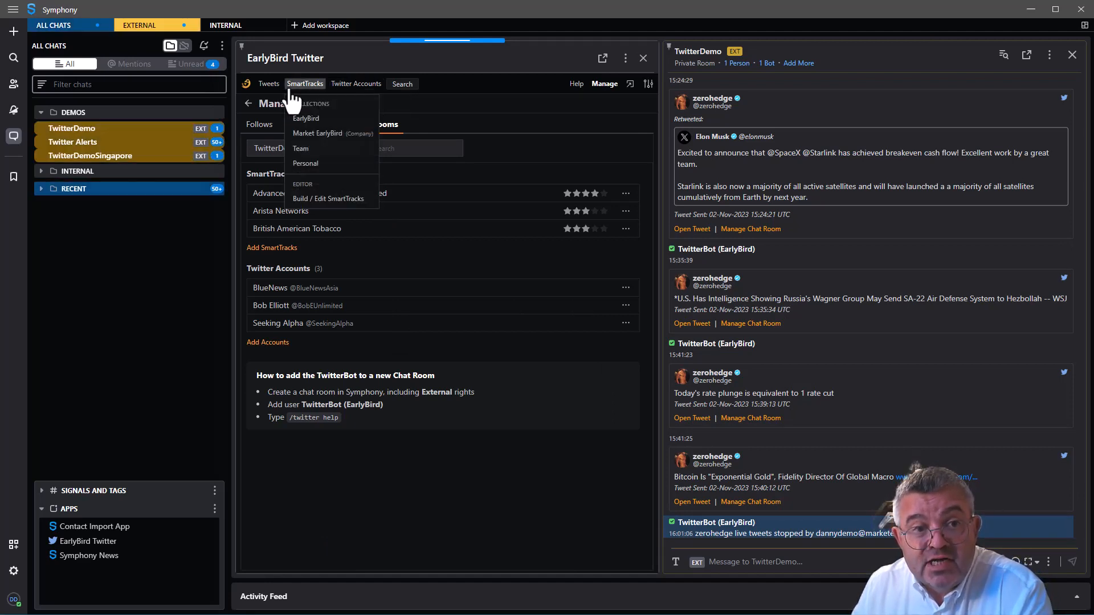
click(306, 120)
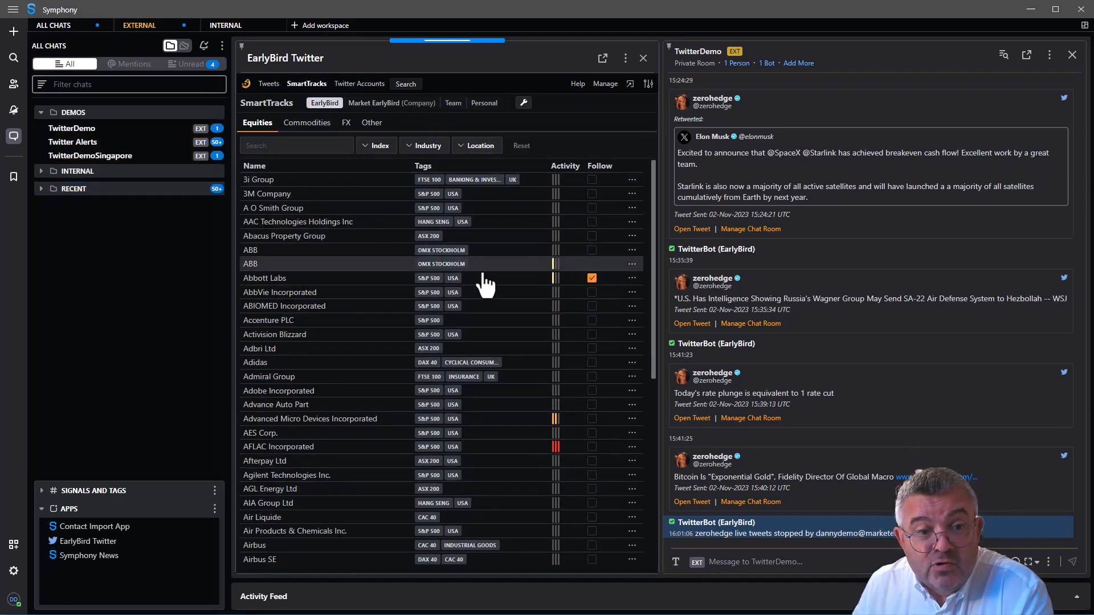
scroll(487, 290, down, 5)
scroll(515, 353, down, 5)
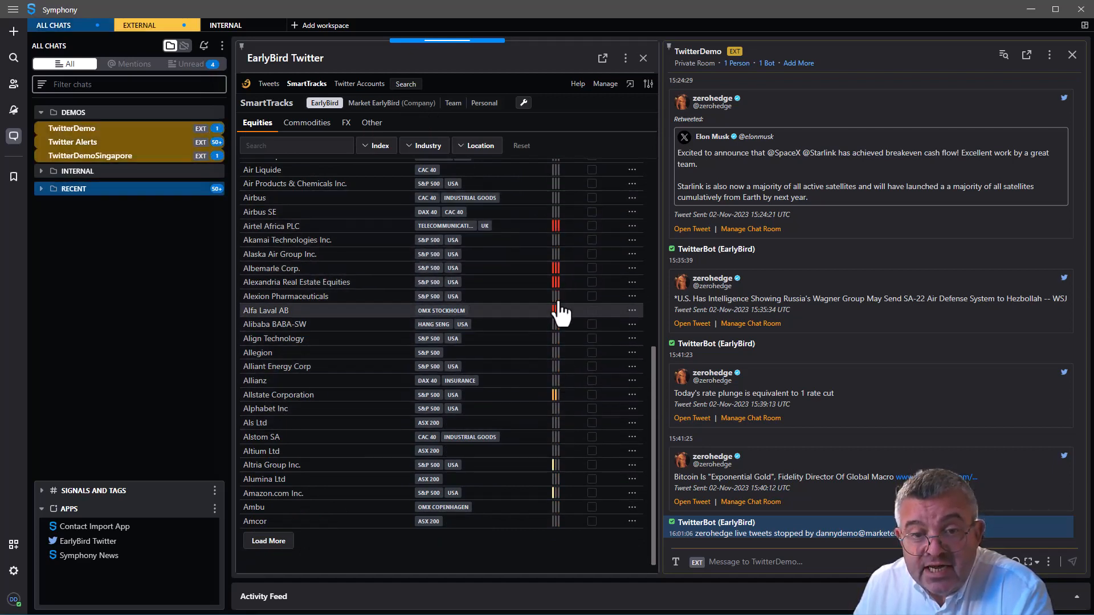
mouse_move(559, 326)
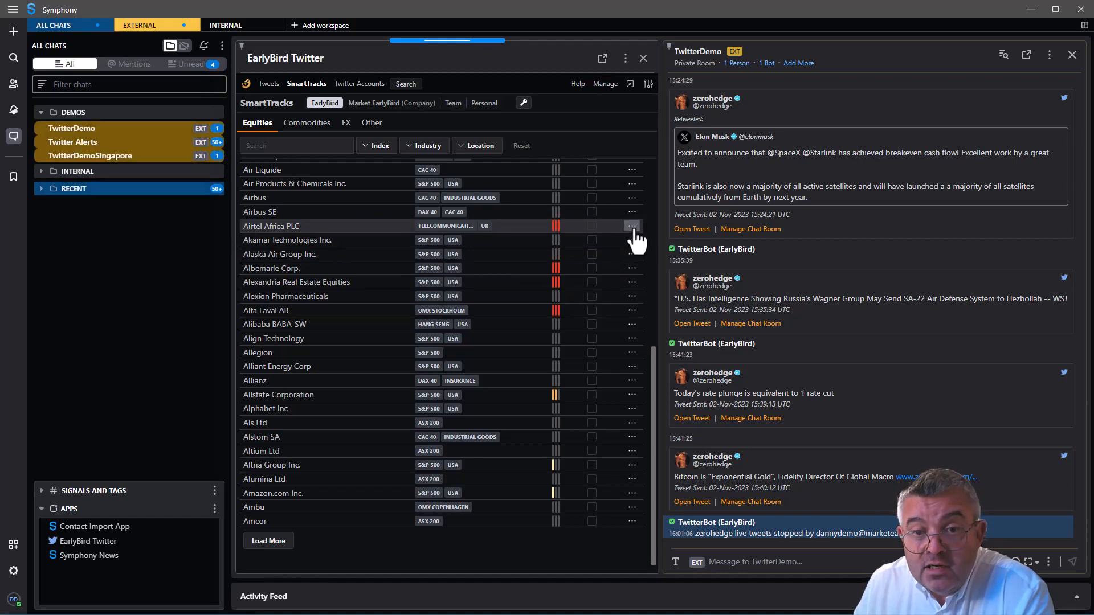
click(631, 226)
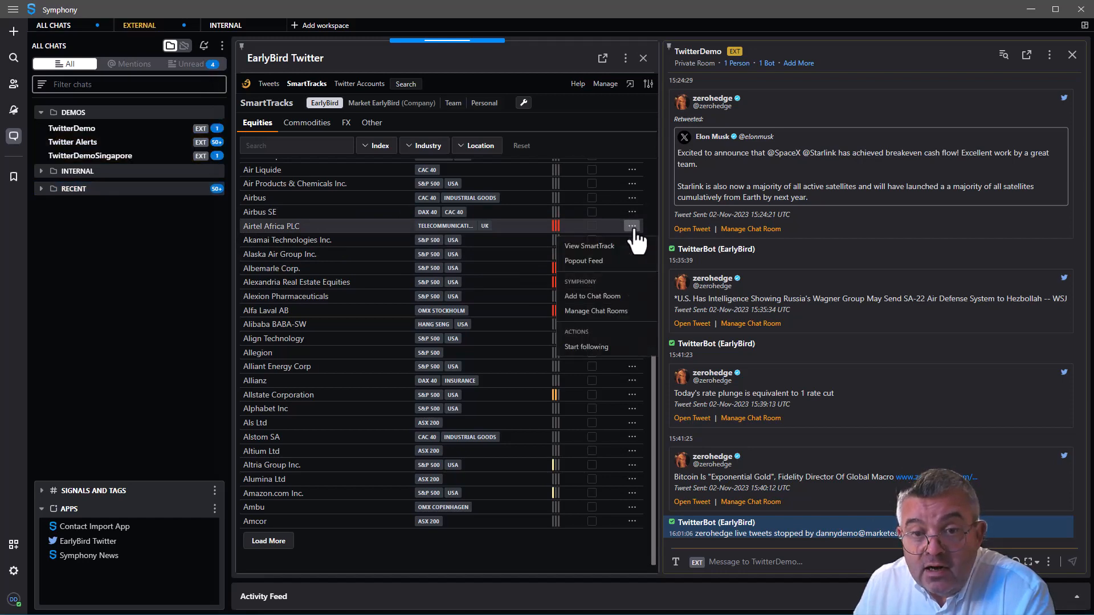
click(604, 296)
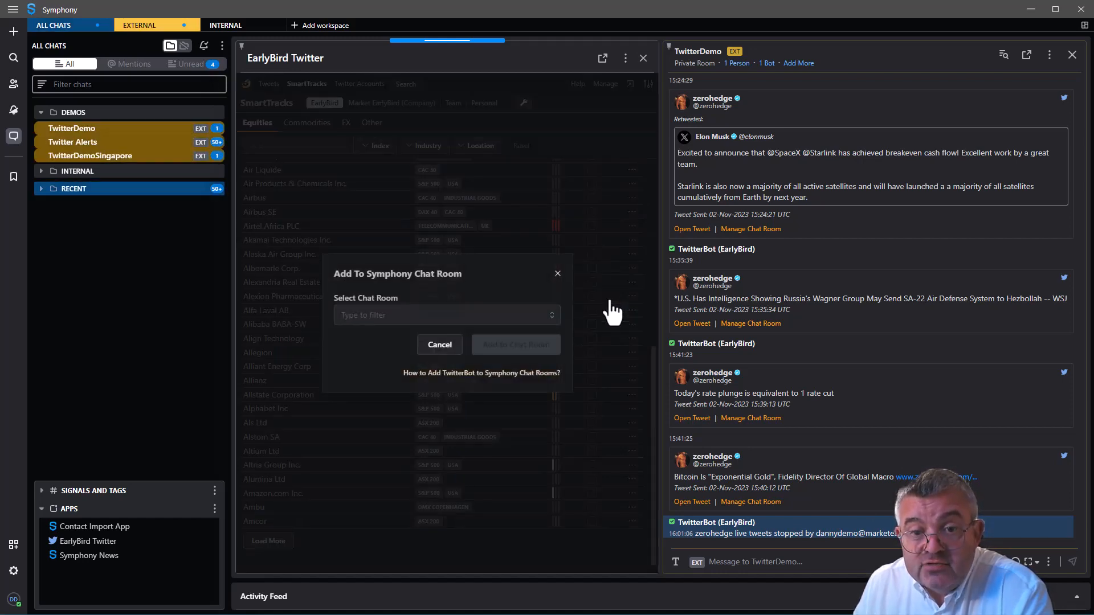
click(552, 318)
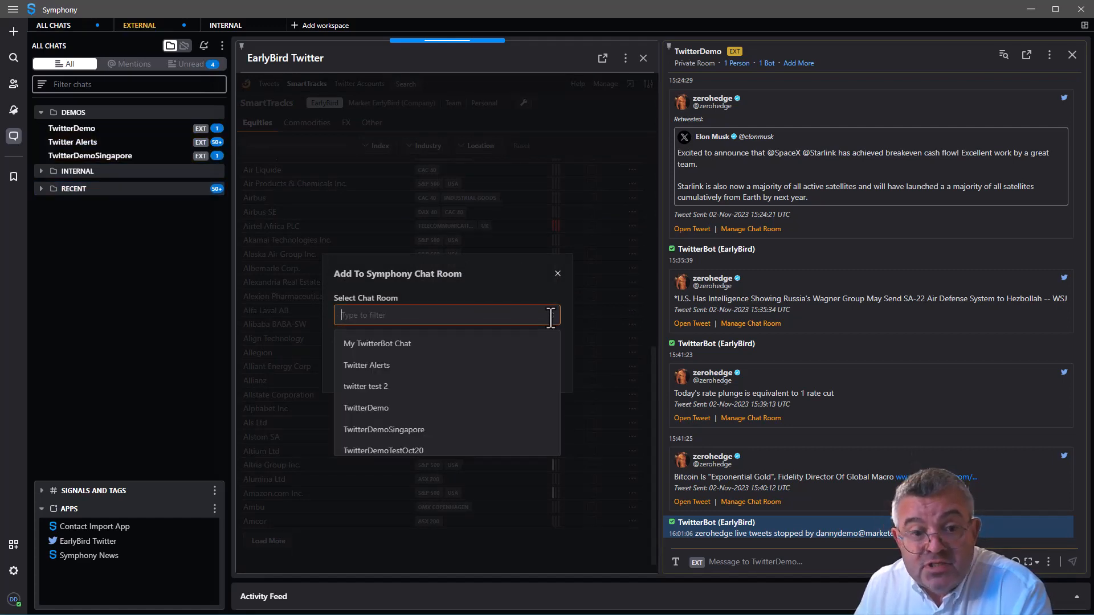
click(396, 410)
click(513, 344)
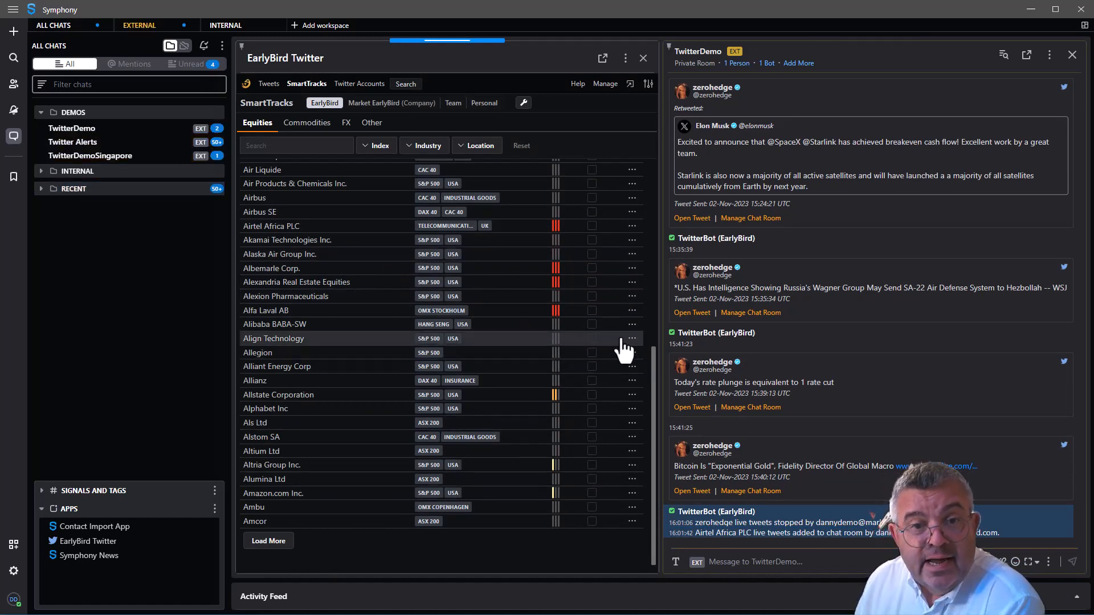
Browse the Twitter account collections, including Quick Start, and filter the Sectors collection by the ENERGY tag.
click(358, 85)
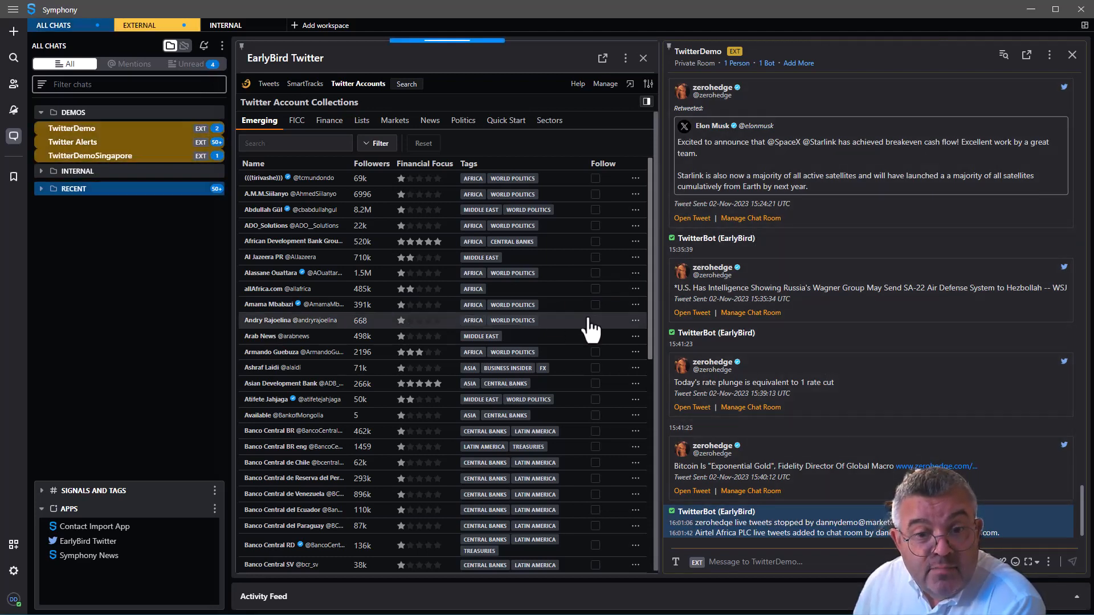
click(495, 123)
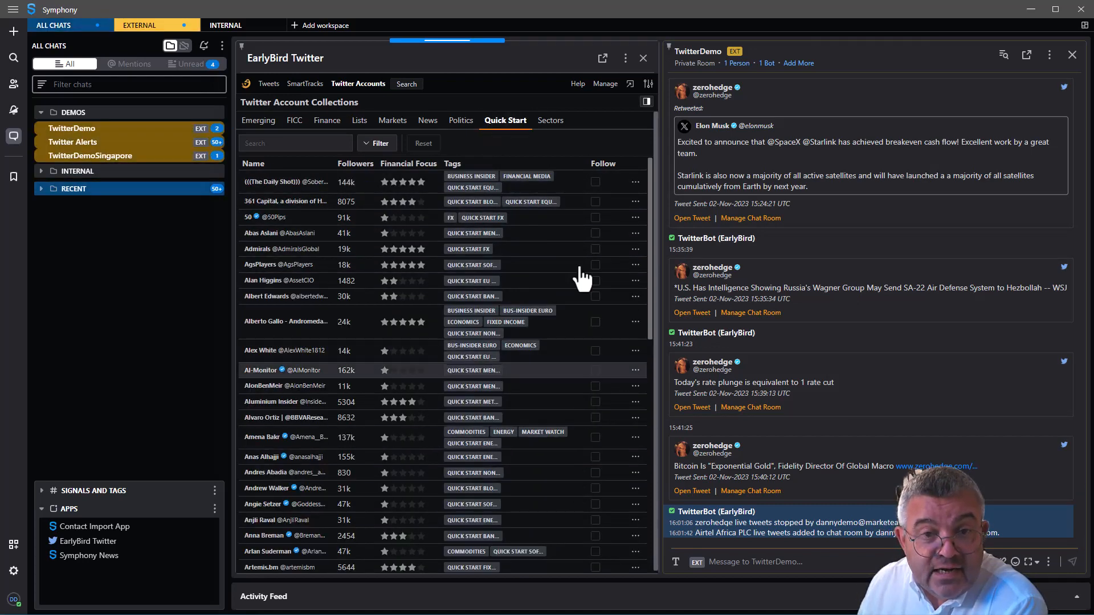
click(551, 121)
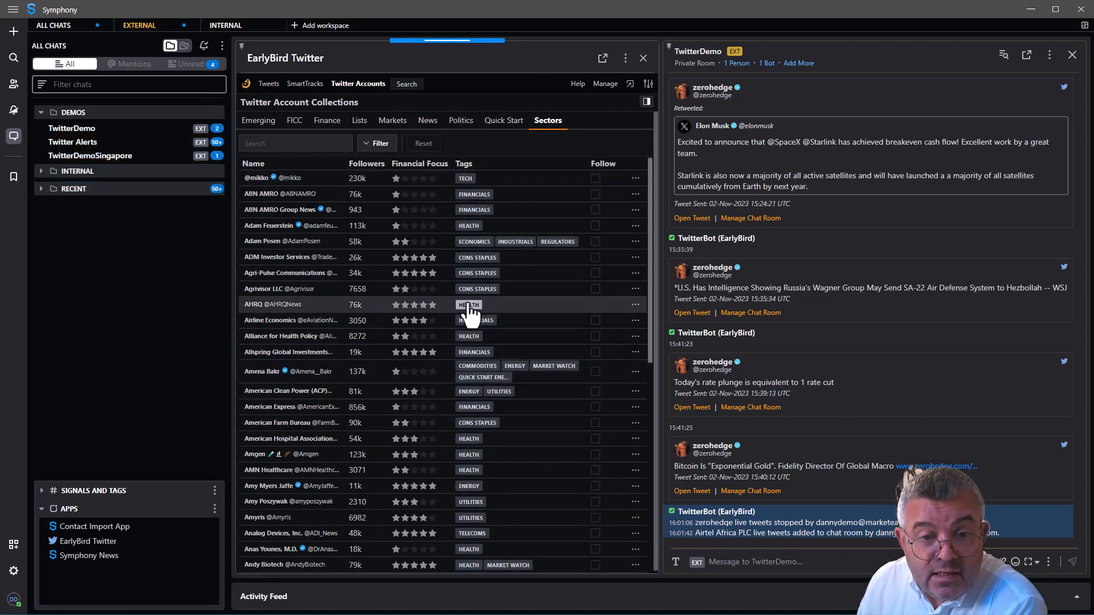
click(469, 392)
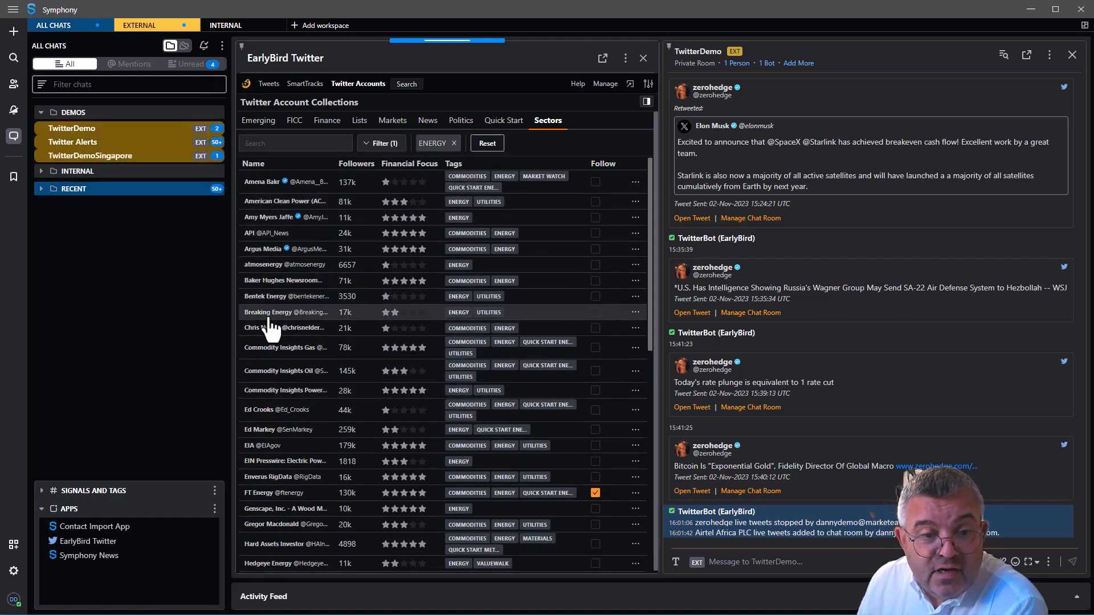
Add the Breaking Energy Twitter account to the TwitterDemo chat room.
mouse_move(259, 317)
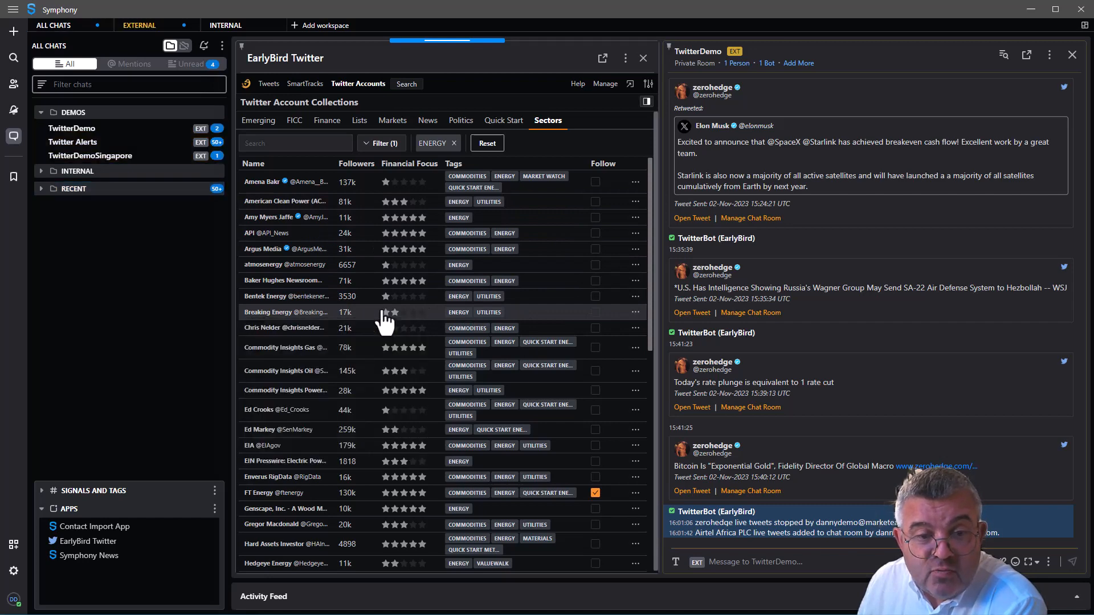
click(634, 314)
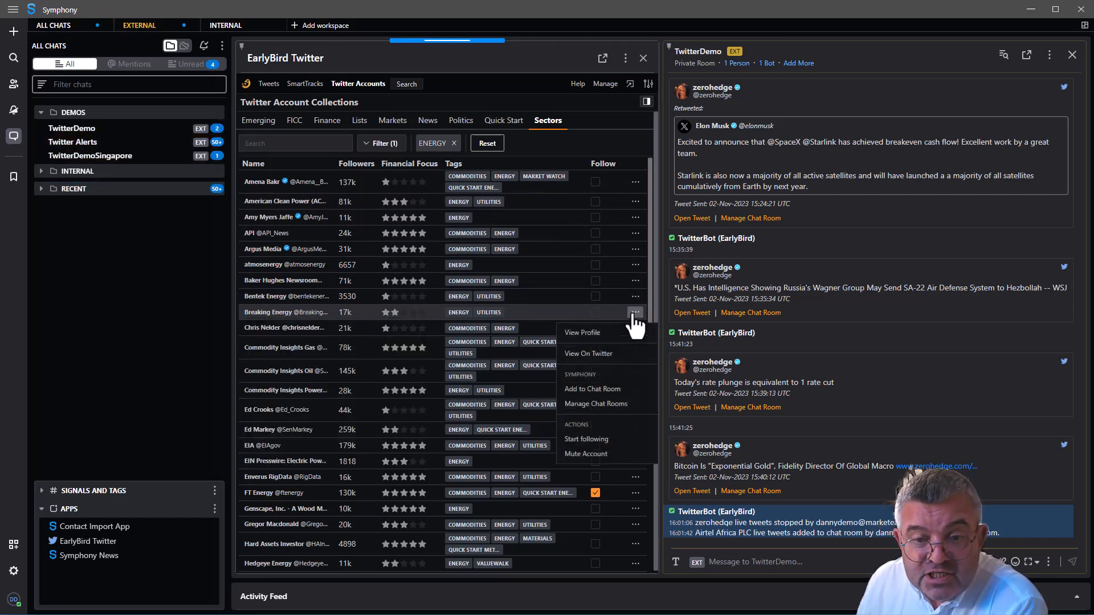
click(619, 391)
click(505, 316)
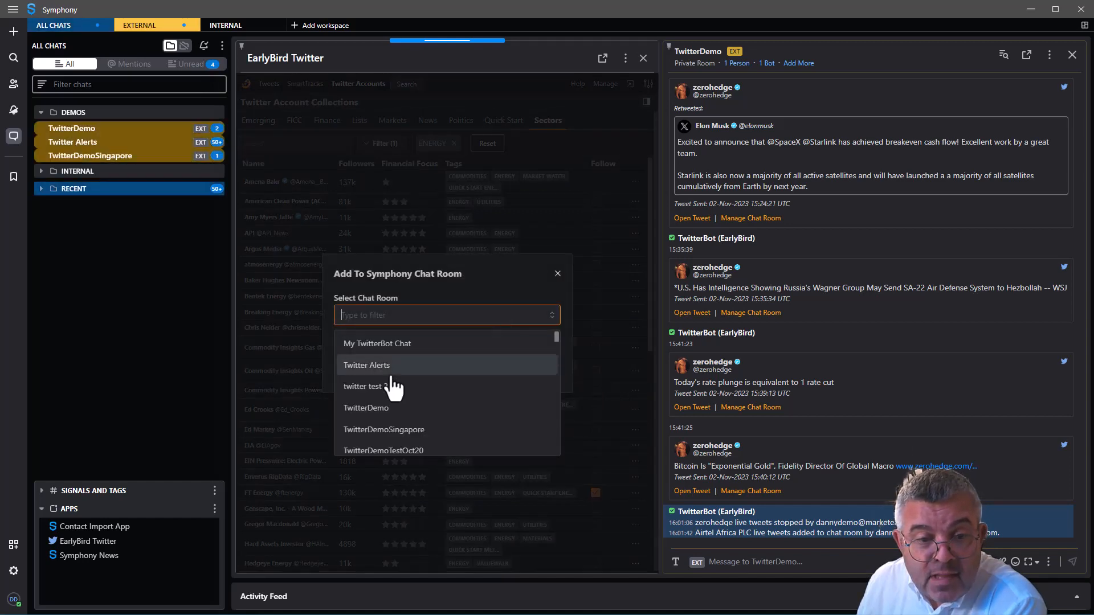
click(403, 408)
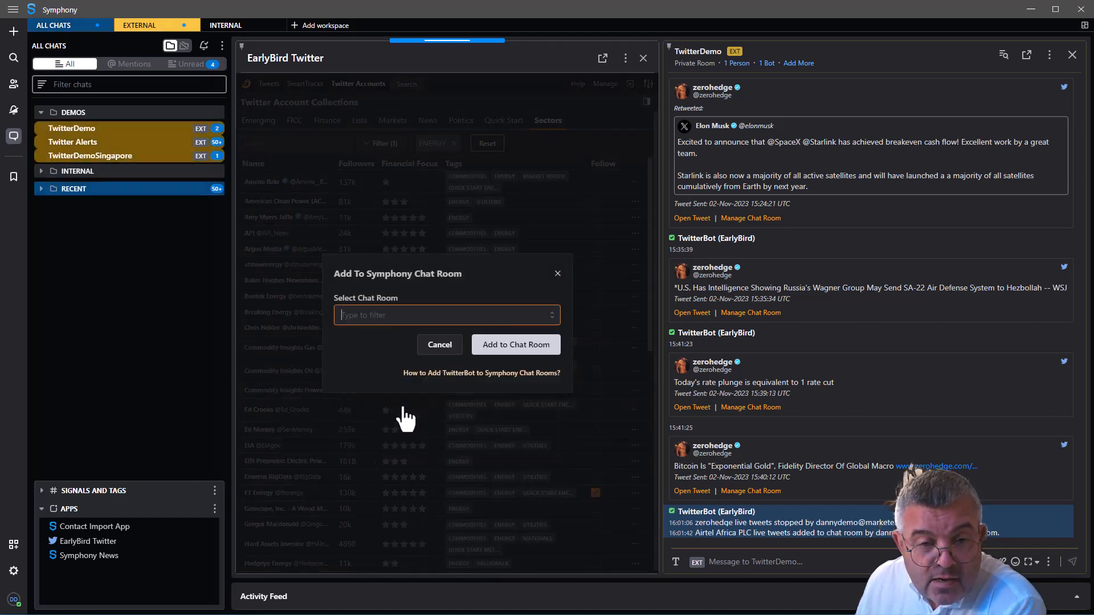
click(511, 342)
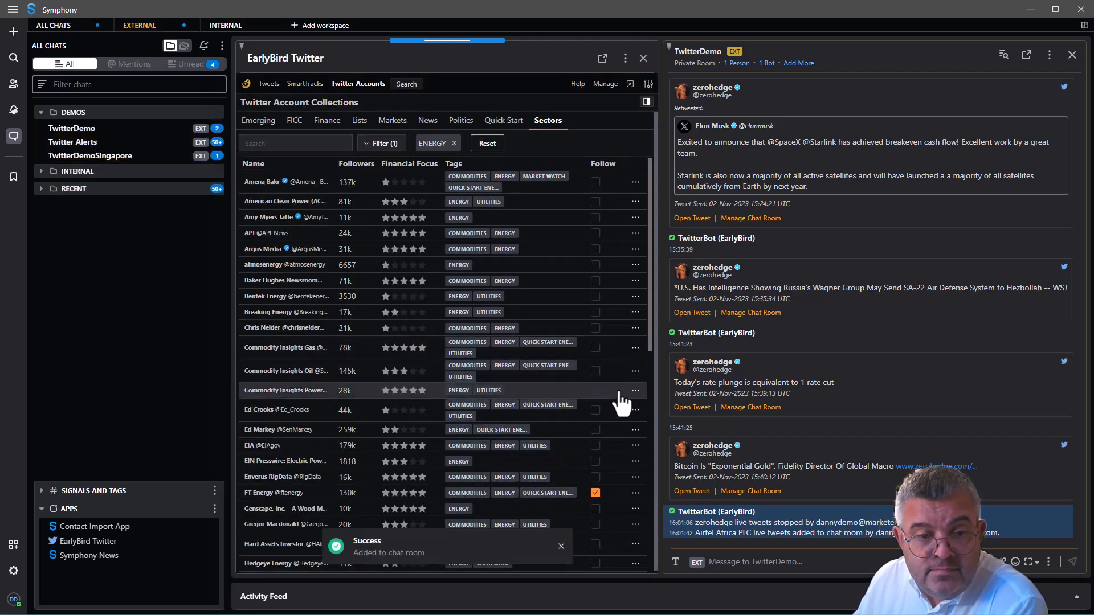
Add the FT Energy Twitter account to the TwitterDemo chat room.
scroll(612, 415, down, 2)
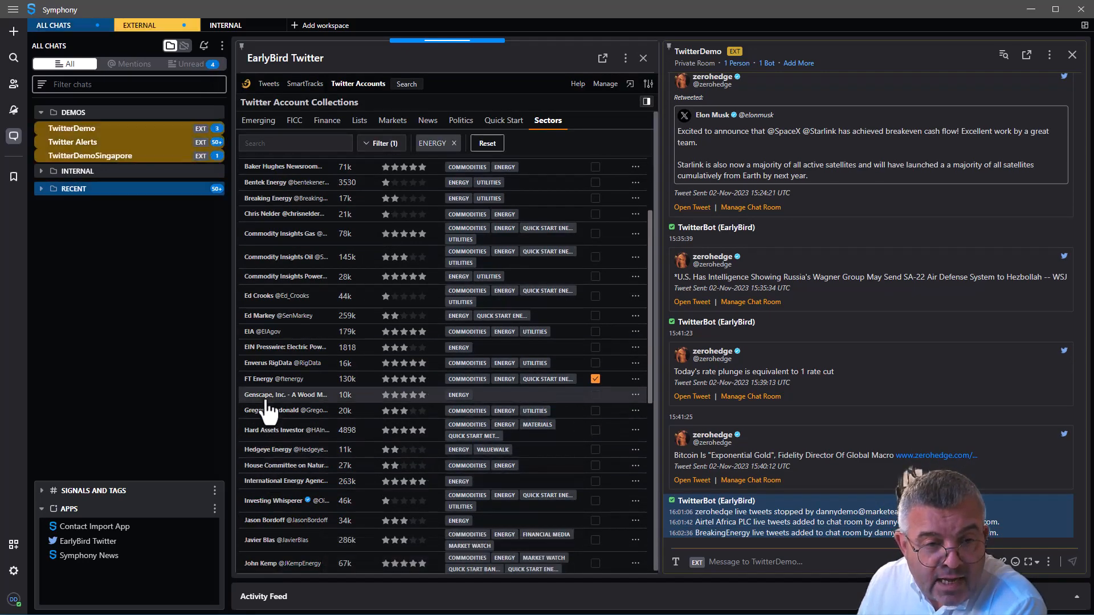
click(634, 379)
click(605, 475)
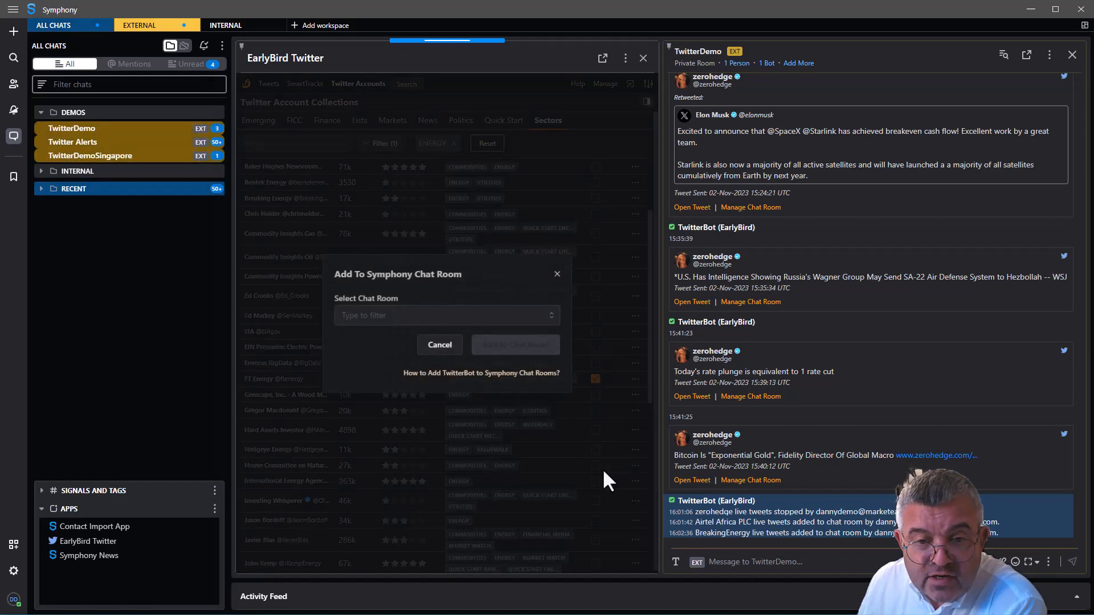
click(456, 316)
click(382, 408)
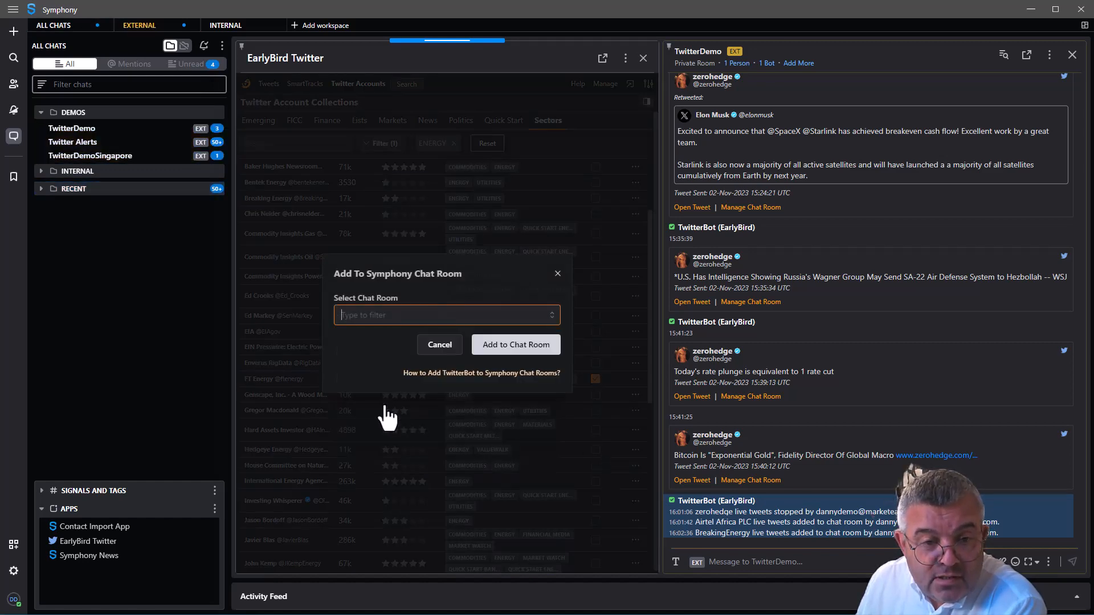
click(533, 347)
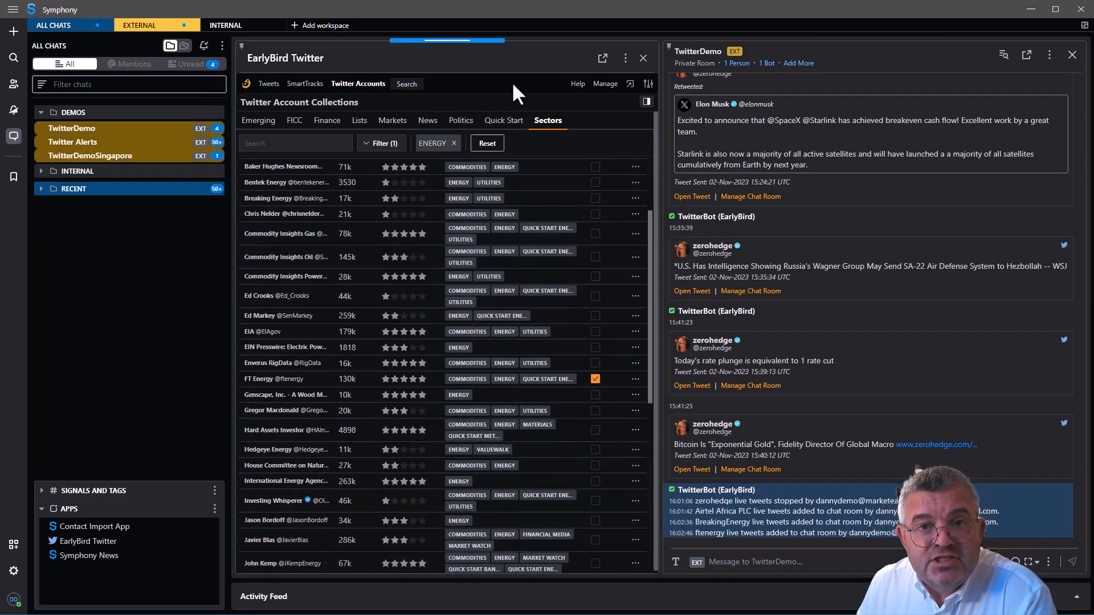
Open the chat room management and show the SmartTracks and Twitter accounts feeding the TwitterDemo room.
click(605, 84)
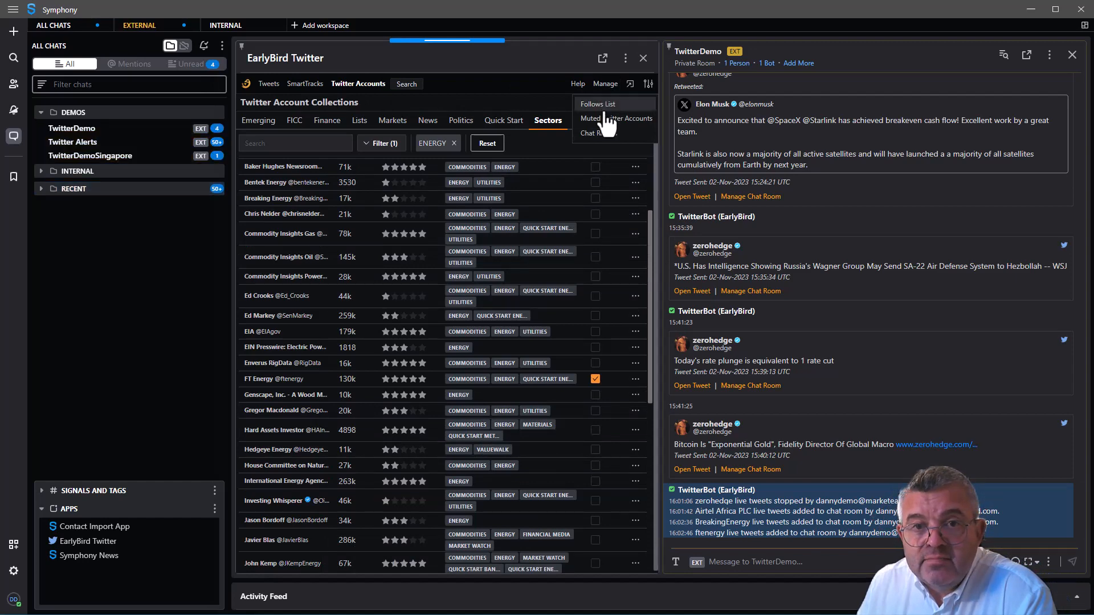
click(601, 133)
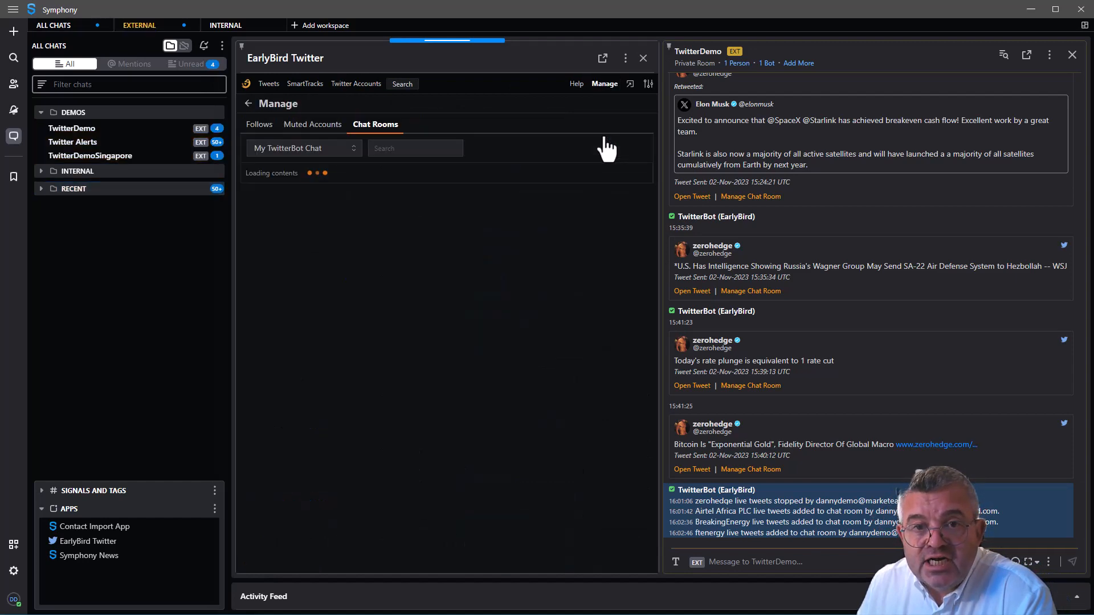
click(347, 150)
click(307, 261)
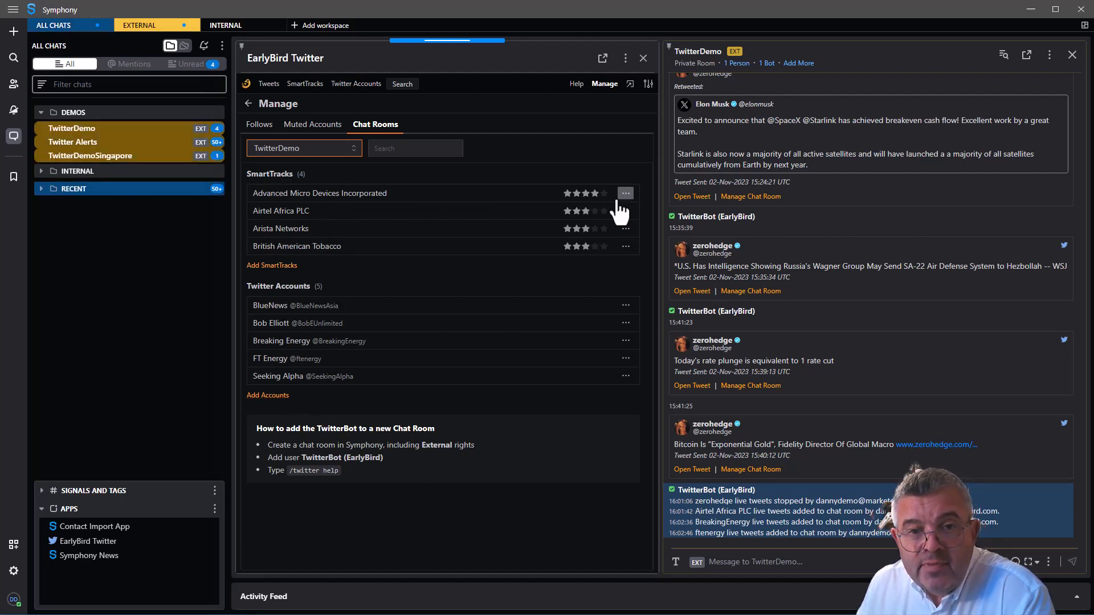
Set the quality threshold to one star for the British American Tobacco SmartTrack and two stars for Advanced Micro Devices Incorporated.
click(596, 194)
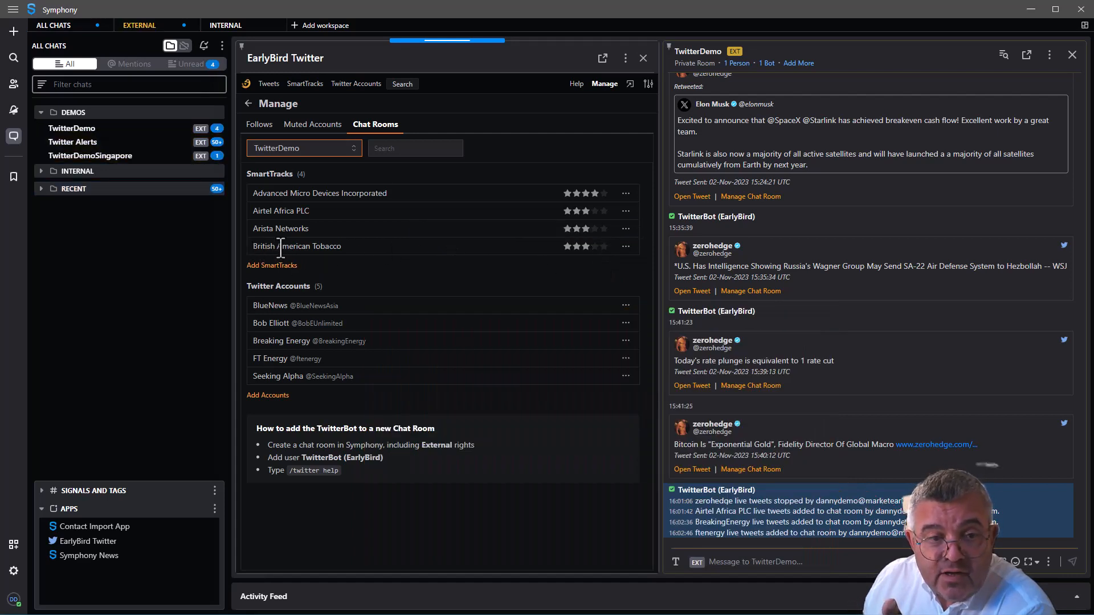
click(567, 248)
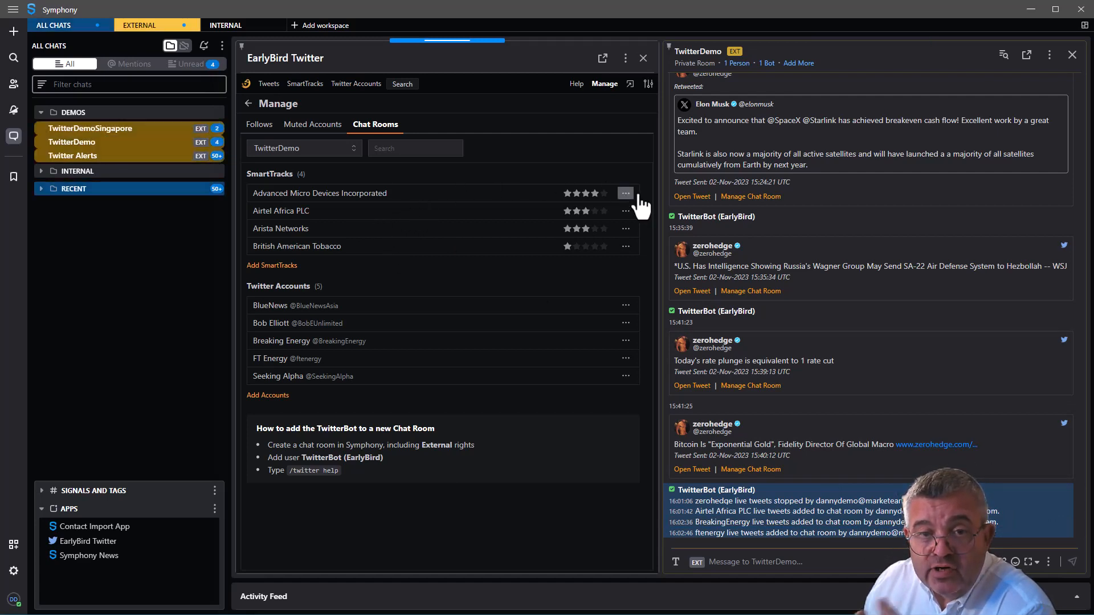
click(577, 194)
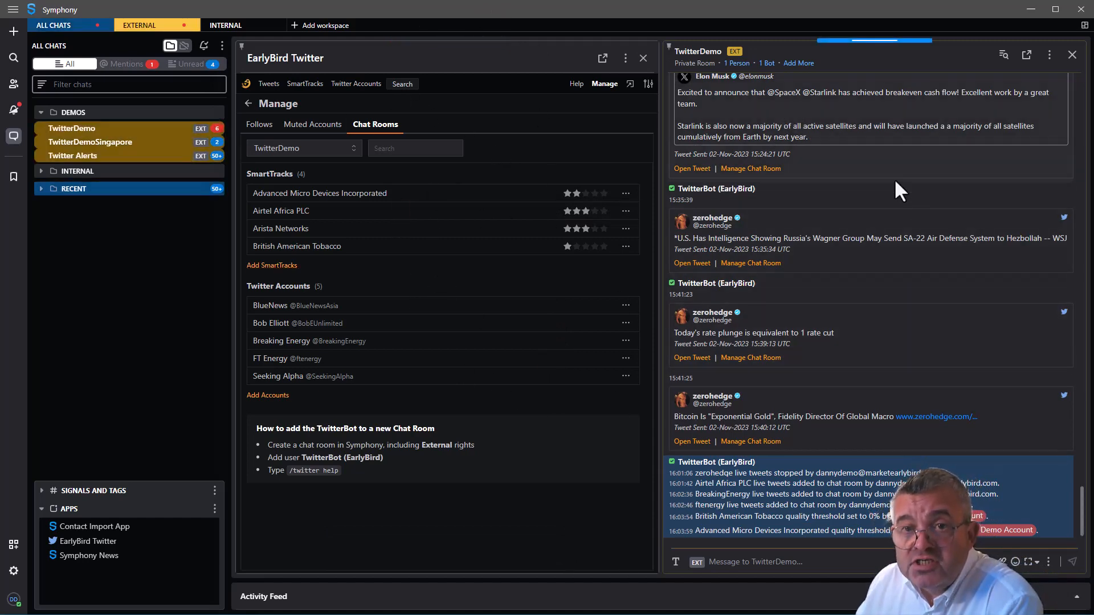
Review the earlier tweets posted in the TwitterDemo chat room and the tweets in the All Follows feed.
scroll(944, 336, up, 5)
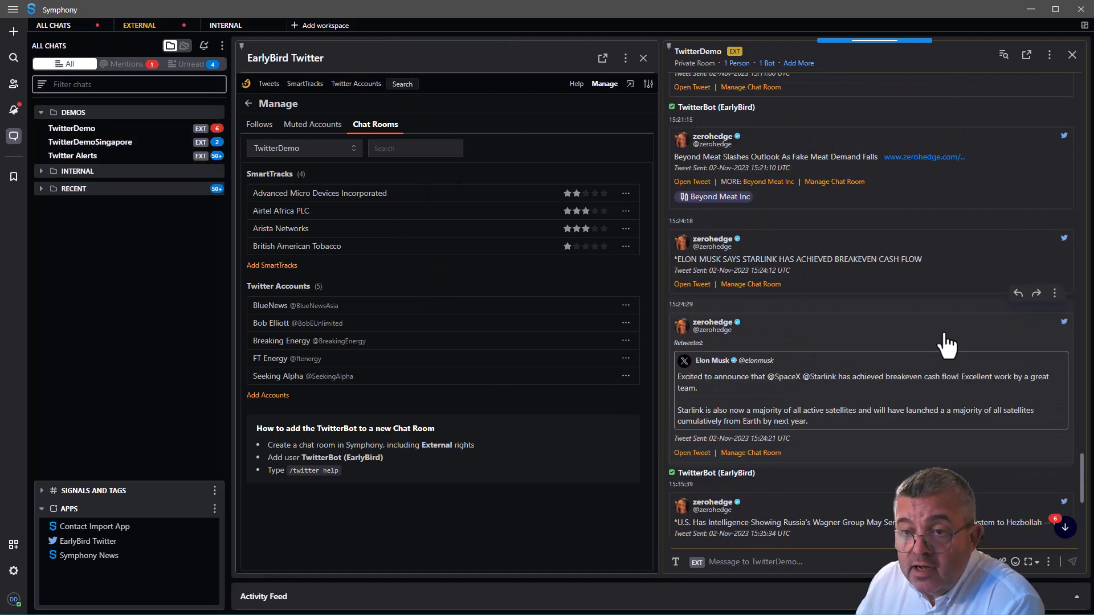
scroll(945, 336, down, 5)
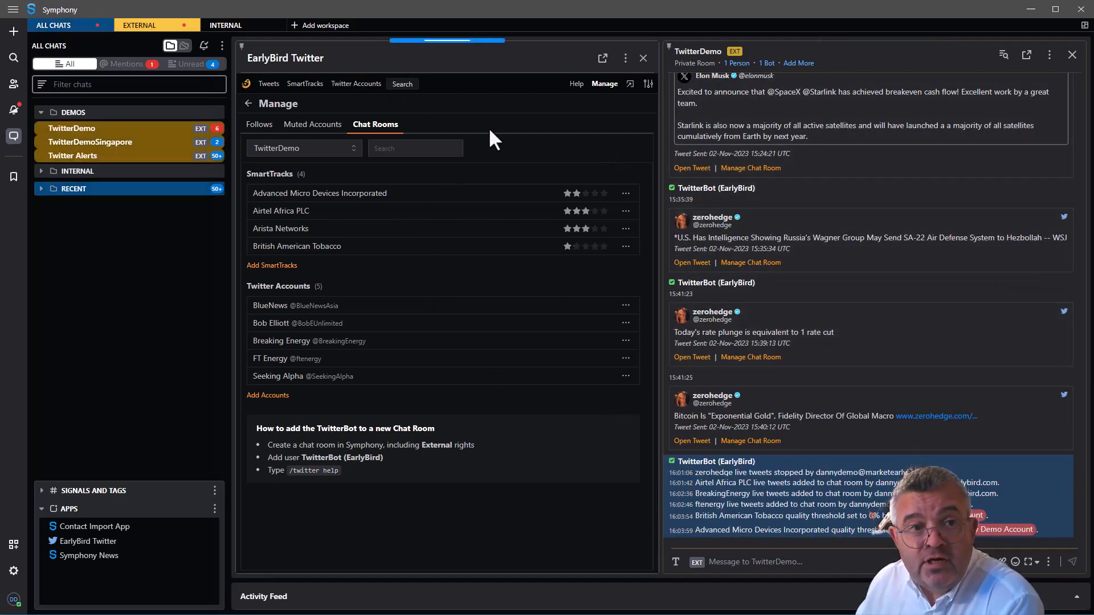
click(269, 86)
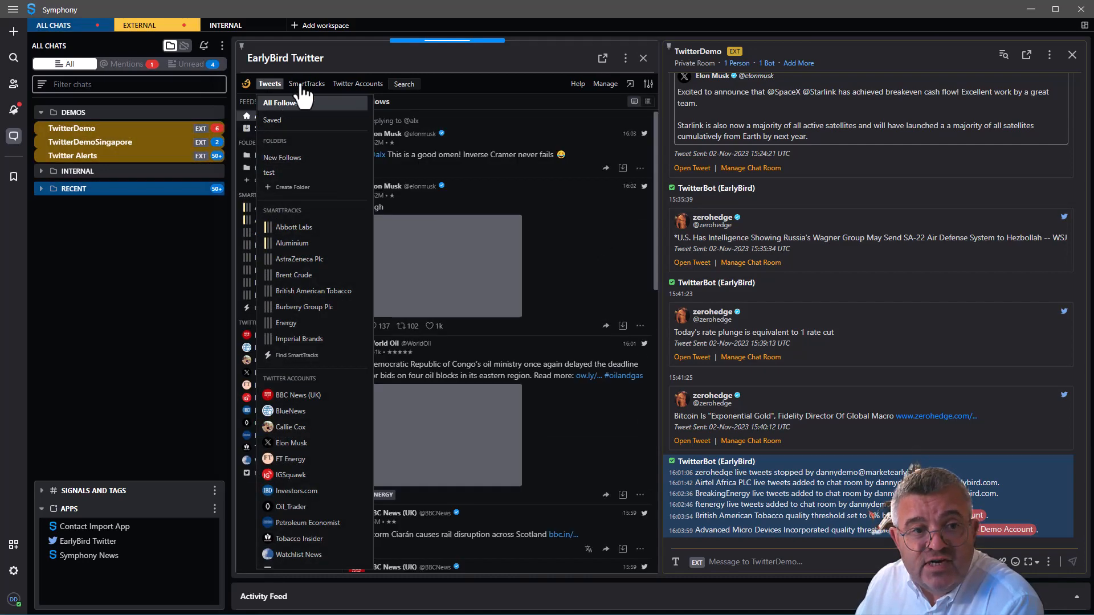
scroll(552, 268, down, 6)
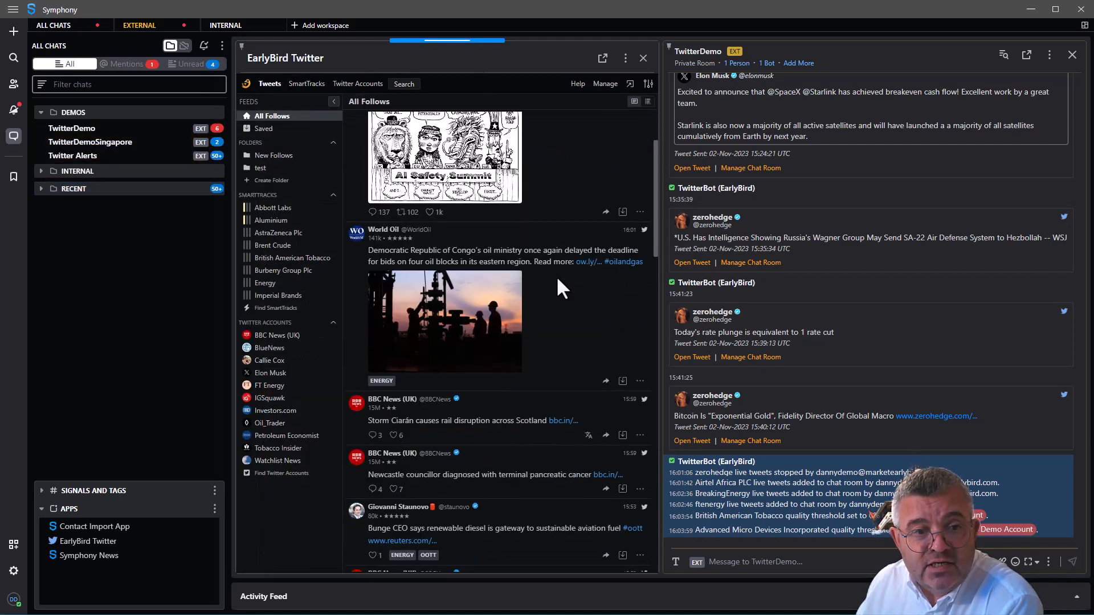
scroll(558, 256, down, 1)
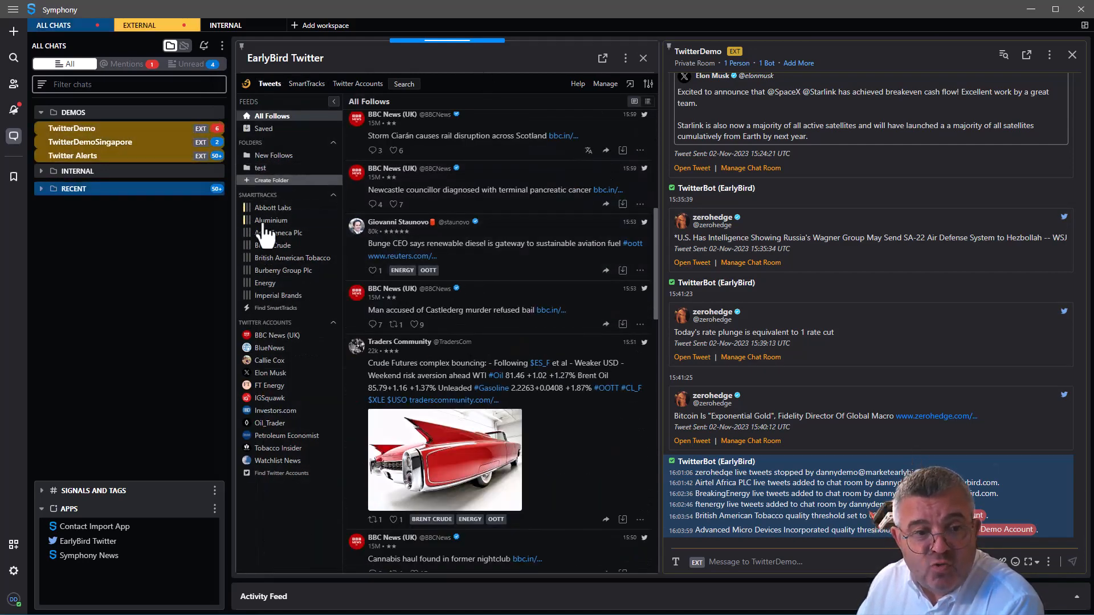